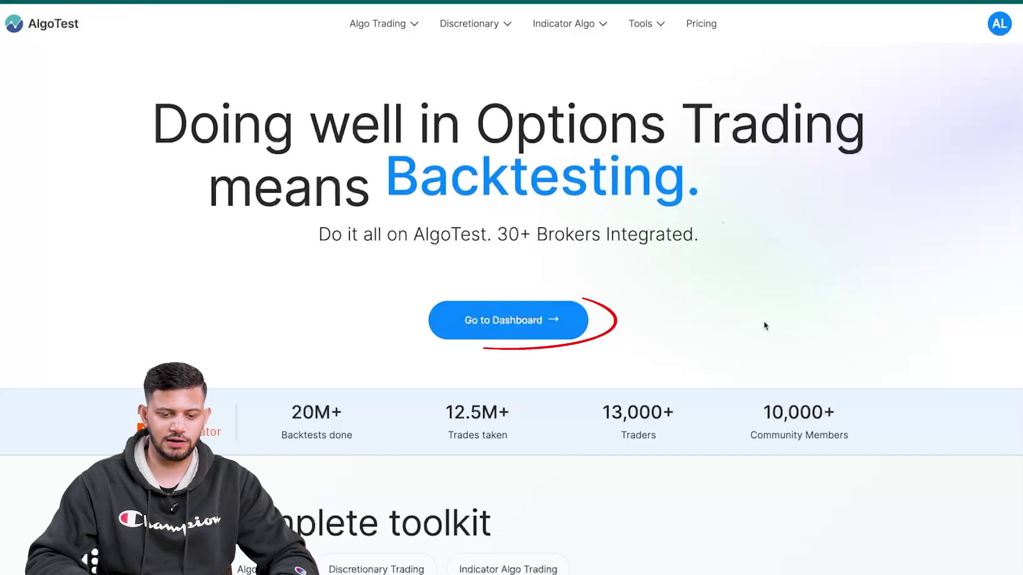
Open the trading dashboard and show the Algo Trade menu's Intraday and Positional/BTST options.
left_click(519, 315)
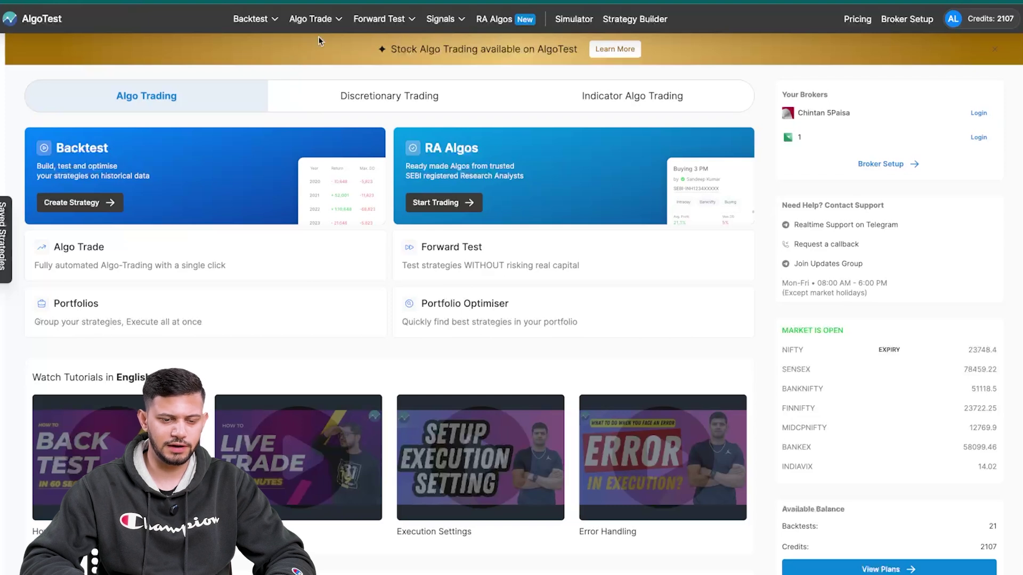
mouse_move(337, 22)
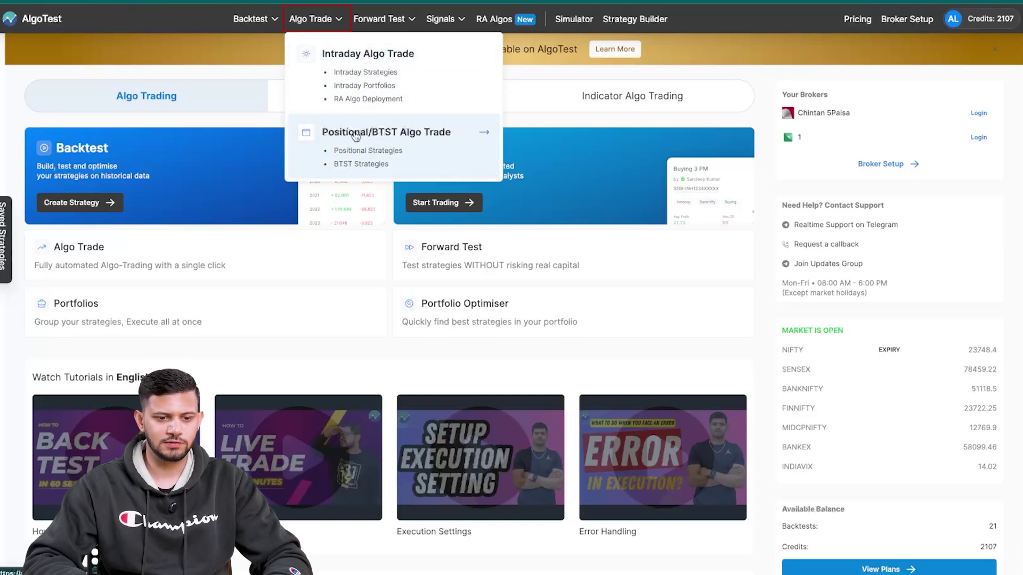
Go to the Intraday Algo Trade page and browse the saved intraday strategies table.
left_click(376, 71)
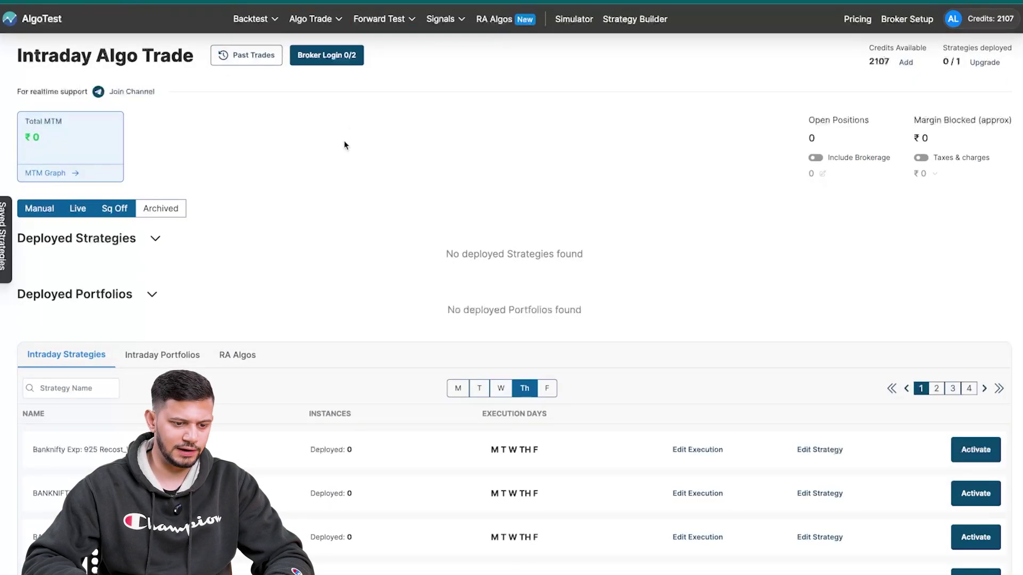
scroll(352, 377, "down", 1)
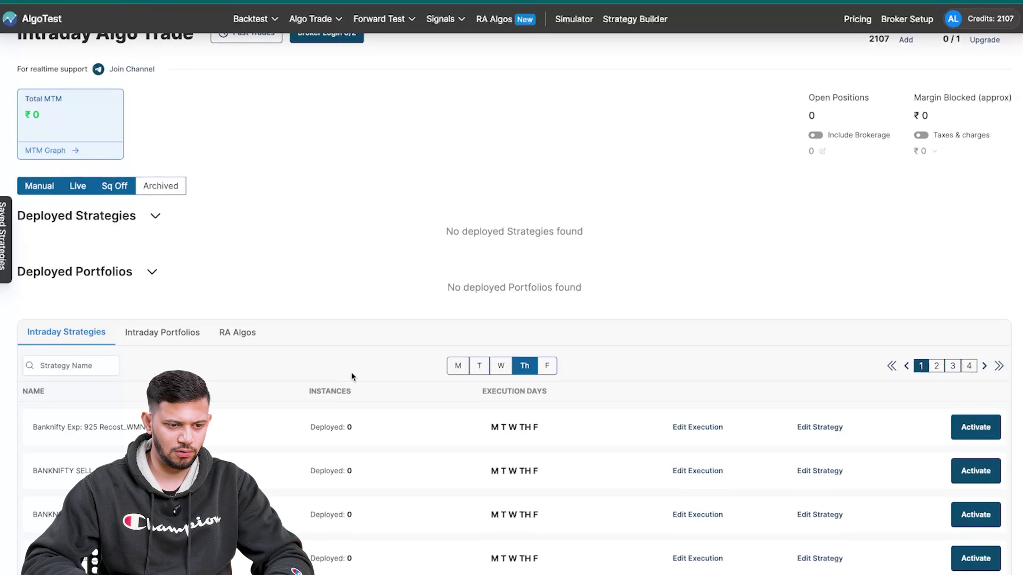
scroll(352, 377, "down", 2)
scroll(354, 416, "down", 3)
scroll(355, 418, "down", 5)
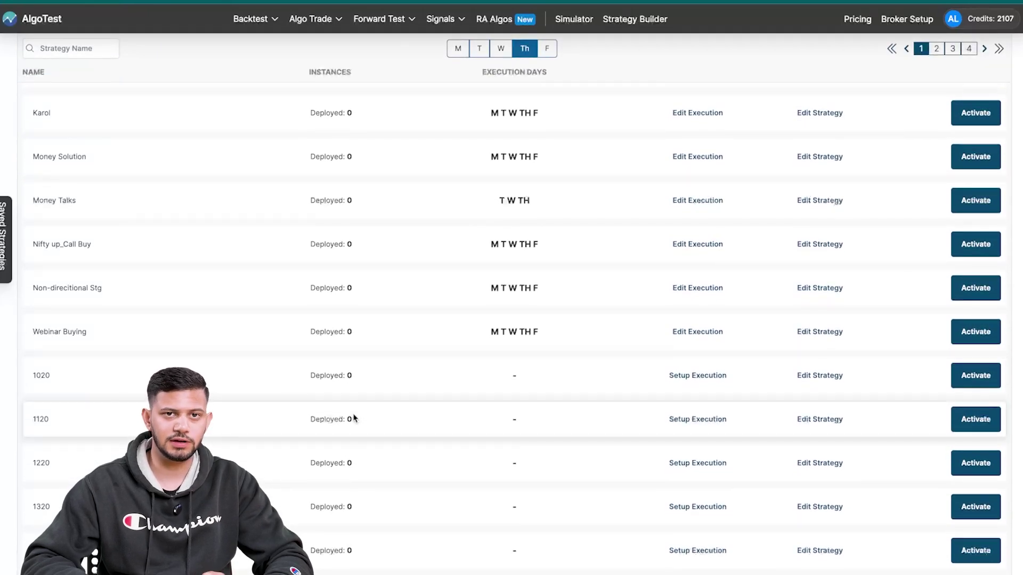
scroll(355, 418, "up", 5)
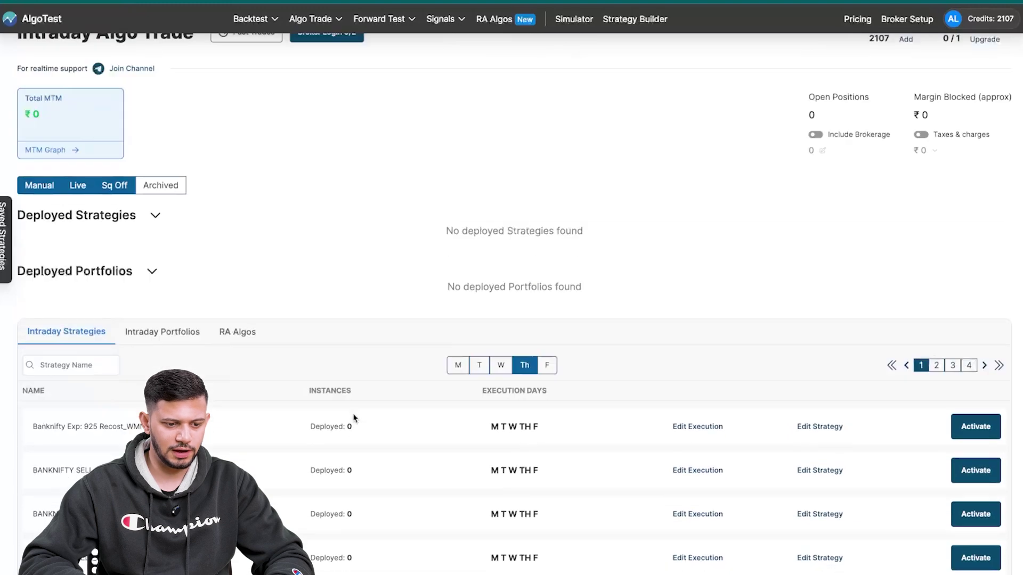
scroll(354, 418, "down", 2)
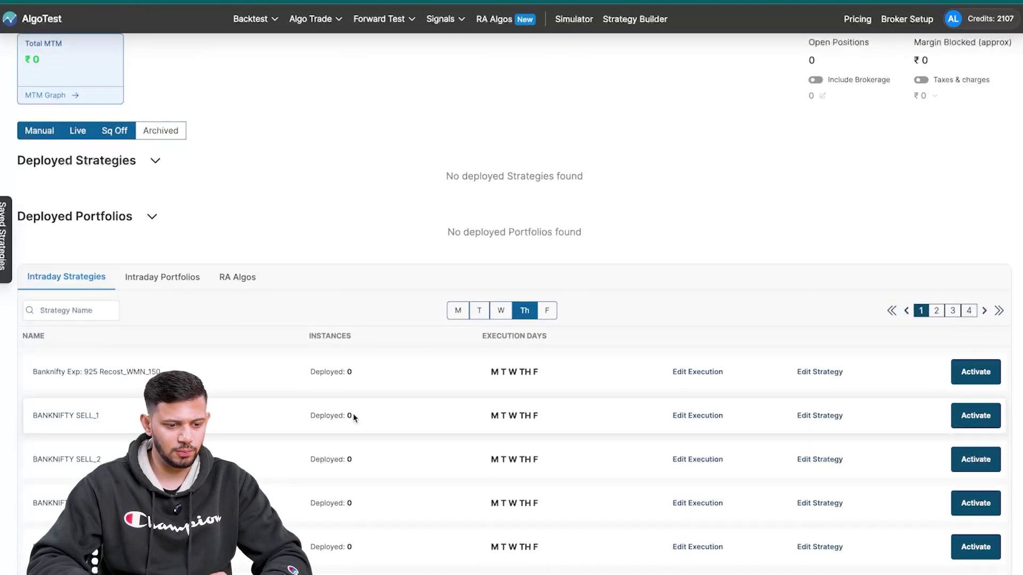
scroll(390, 493, "down", 3)
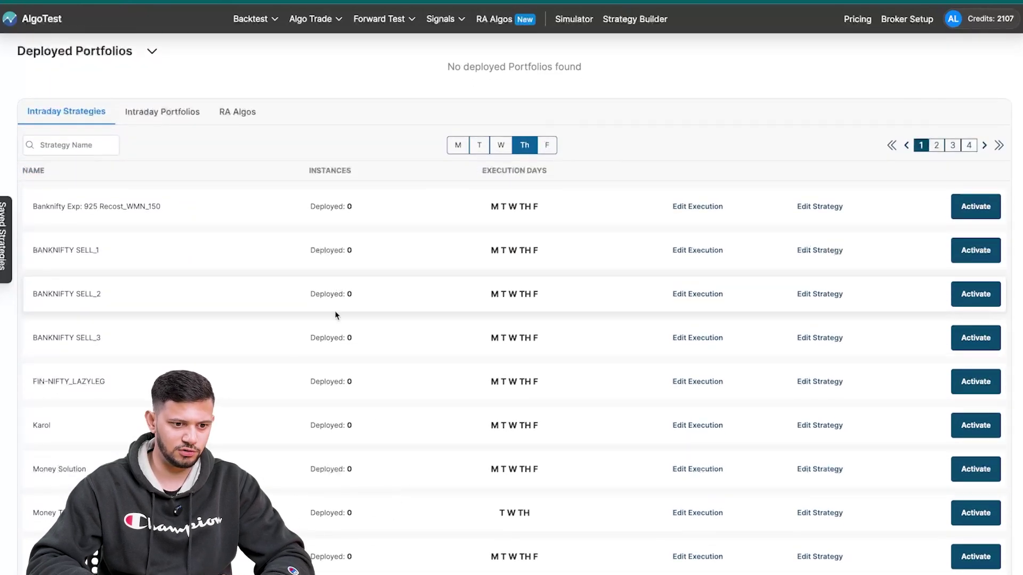
scroll(478, 348, "up", 5)
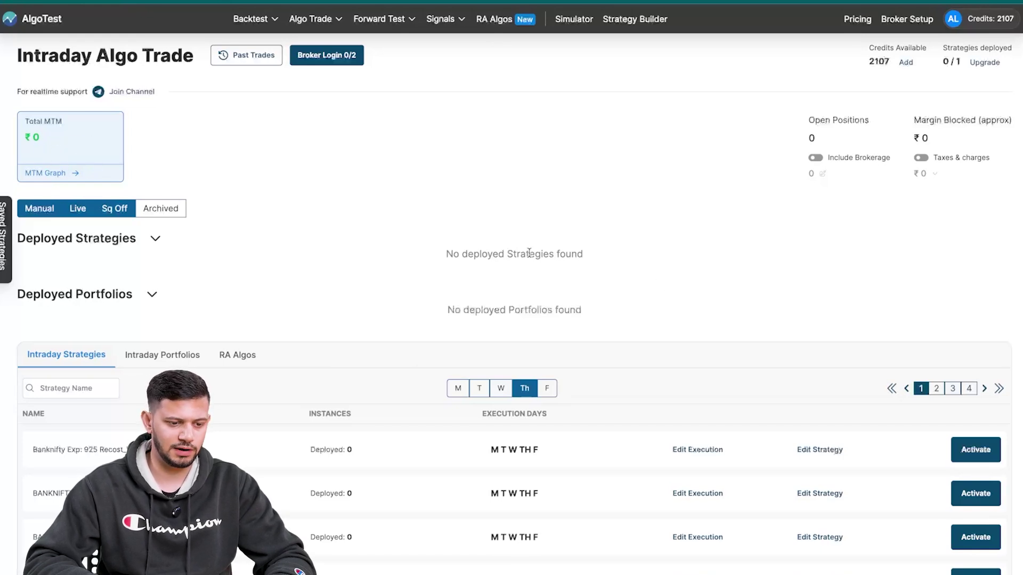
scroll(203, 280, "down", 1)
scroll(203, 280, "down", 1)
scroll(150, 273, "down", 2)
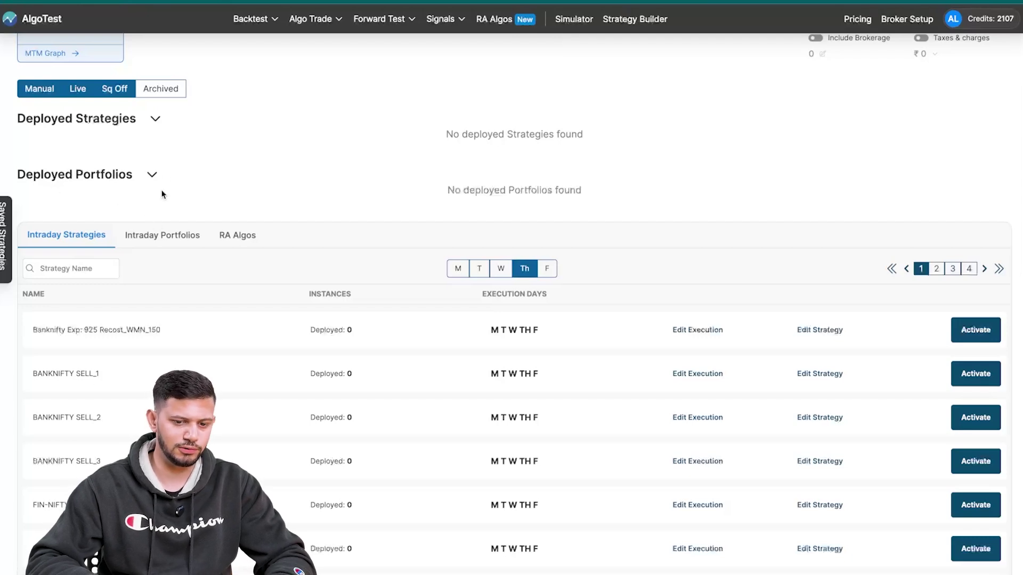
Collapse the empty Deployed Portfolios and Deployed Strategies sections, then view Intraday Portfolios and RA Algos.
left_click(151, 180)
left_click(157, 119)
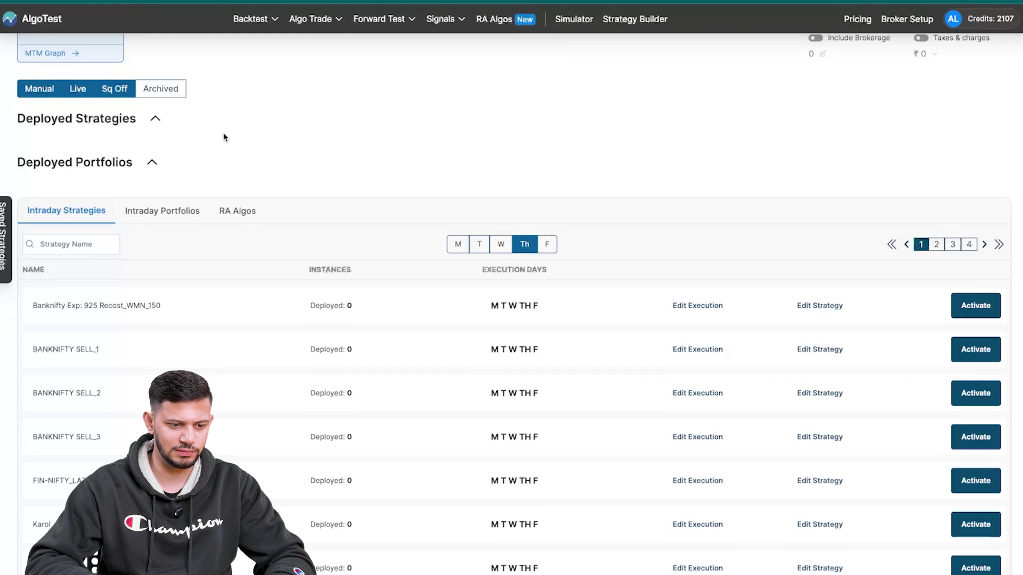
scroll(227, 109, "down", 1)
scroll(228, 110, "down", 1)
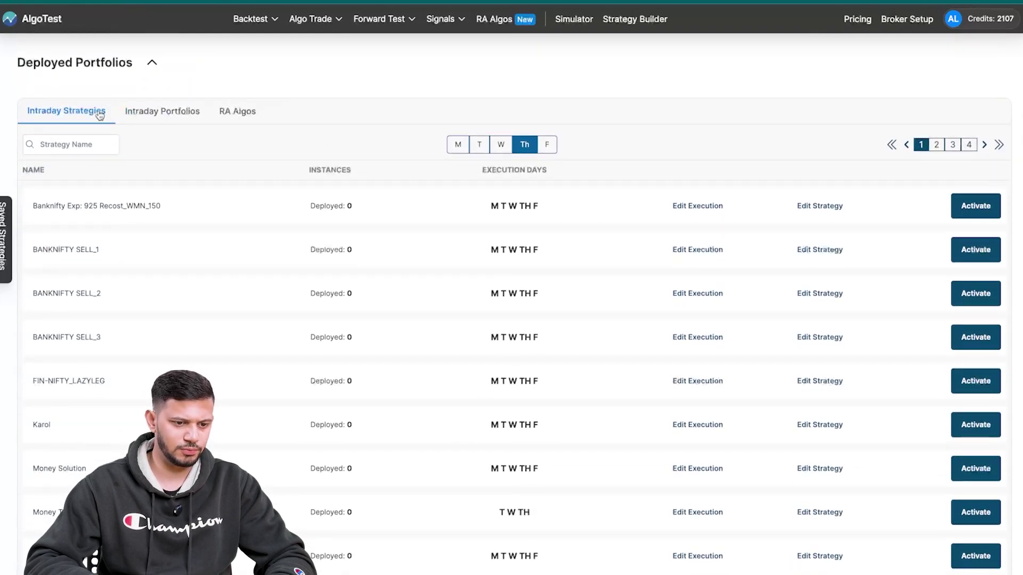
left_click(155, 122)
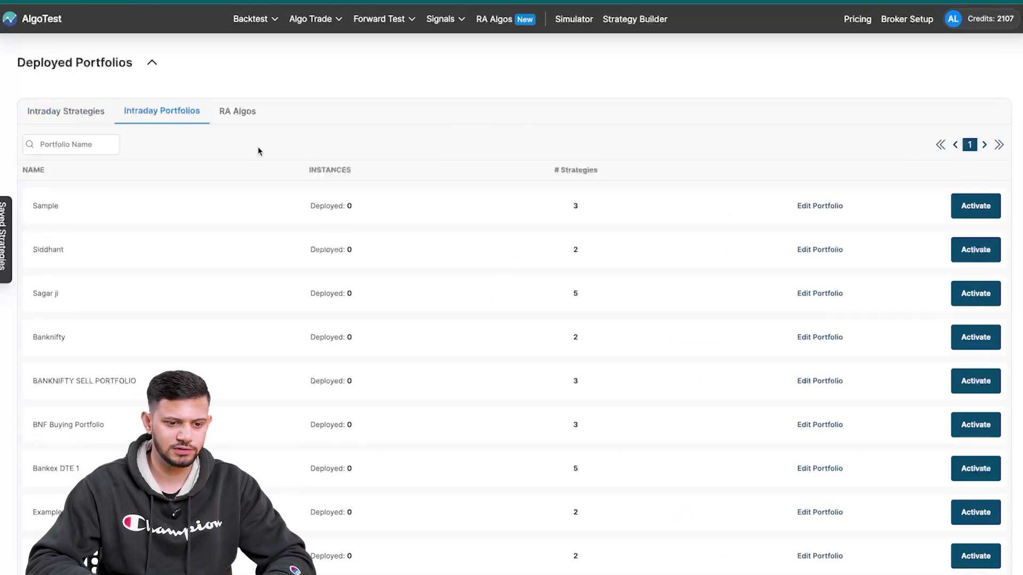
left_click(239, 114)
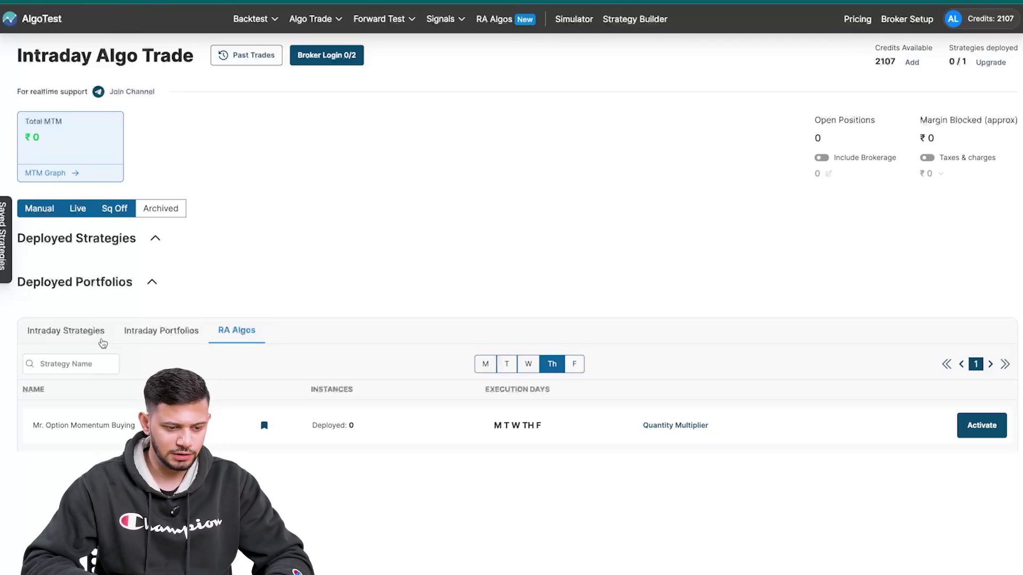
Return to Intraday Strategies and open the execution settings for strategy 1020.
left_click(103, 341)
scroll(596, 343, "down", 1)
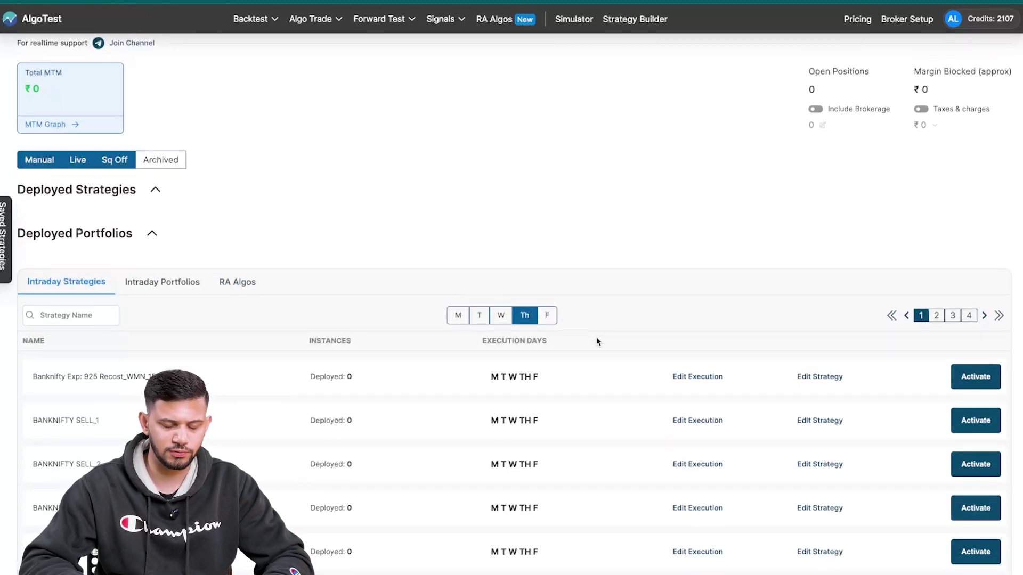
scroll(597, 341, "down", 8)
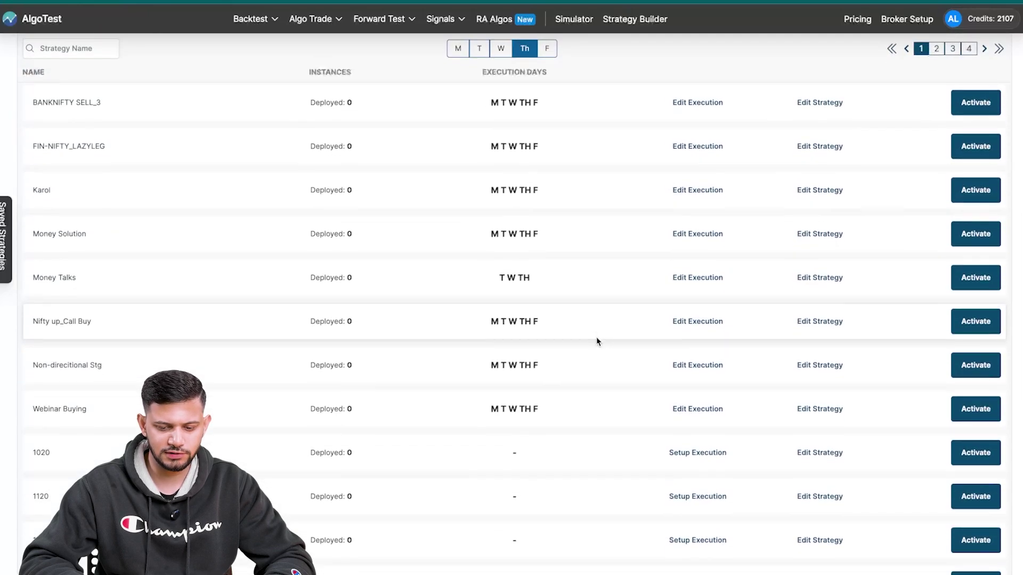
scroll(597, 339, "up", 8)
scroll(597, 339, "down", 9)
scroll(597, 339, "down", 2)
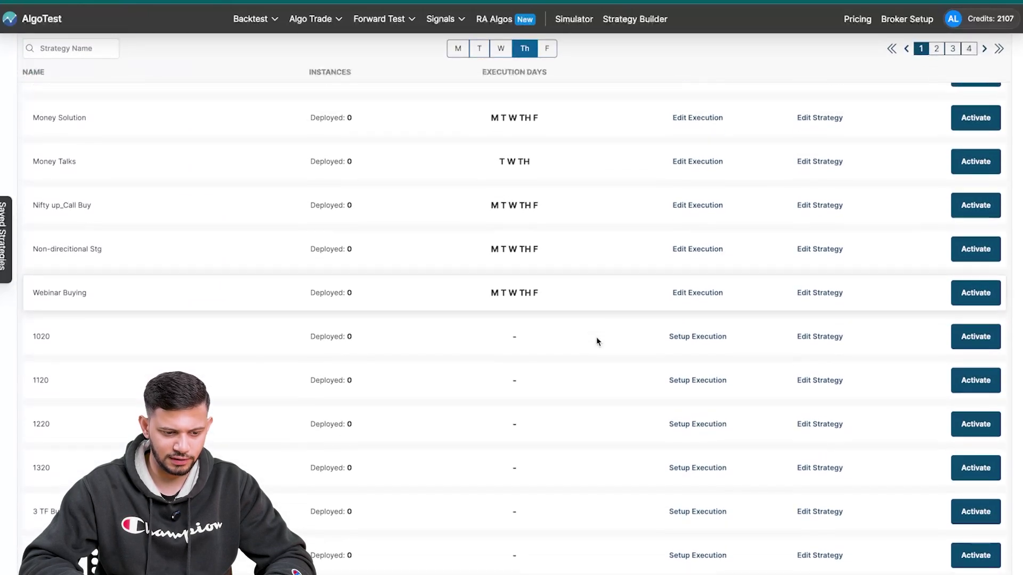
scroll(596, 337, "down", 1)
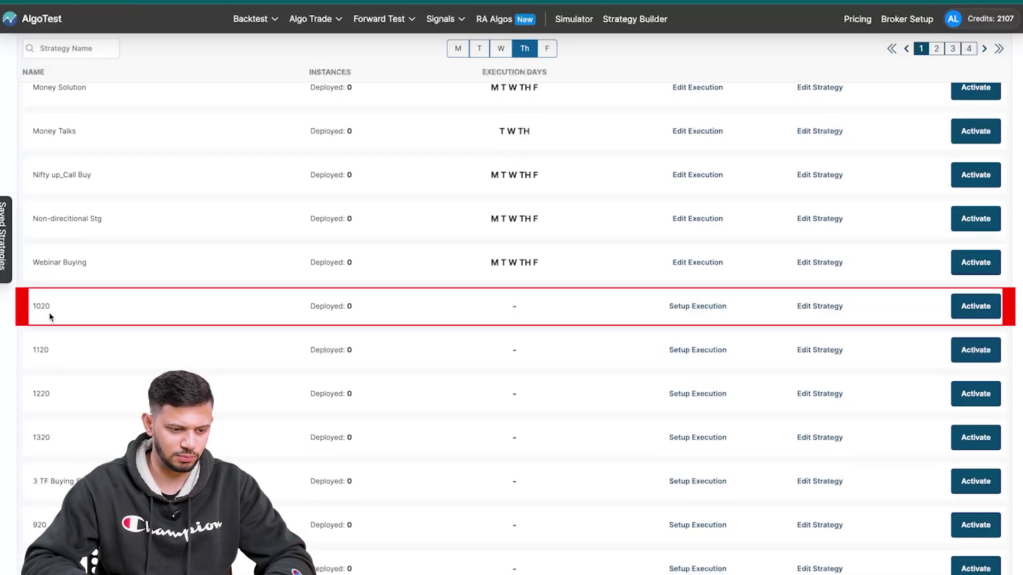
left_click(683, 306)
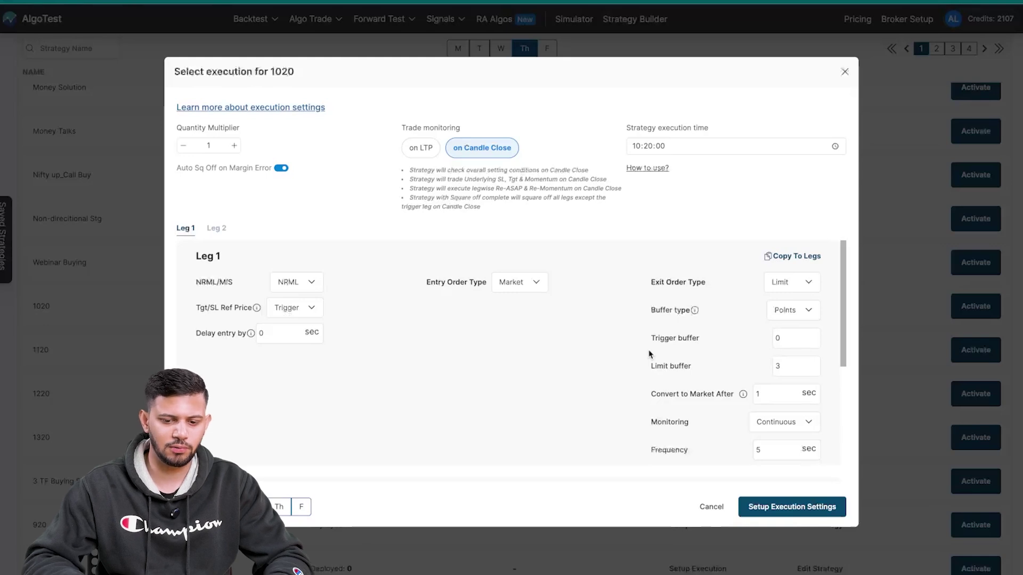
left_click(830, 511)
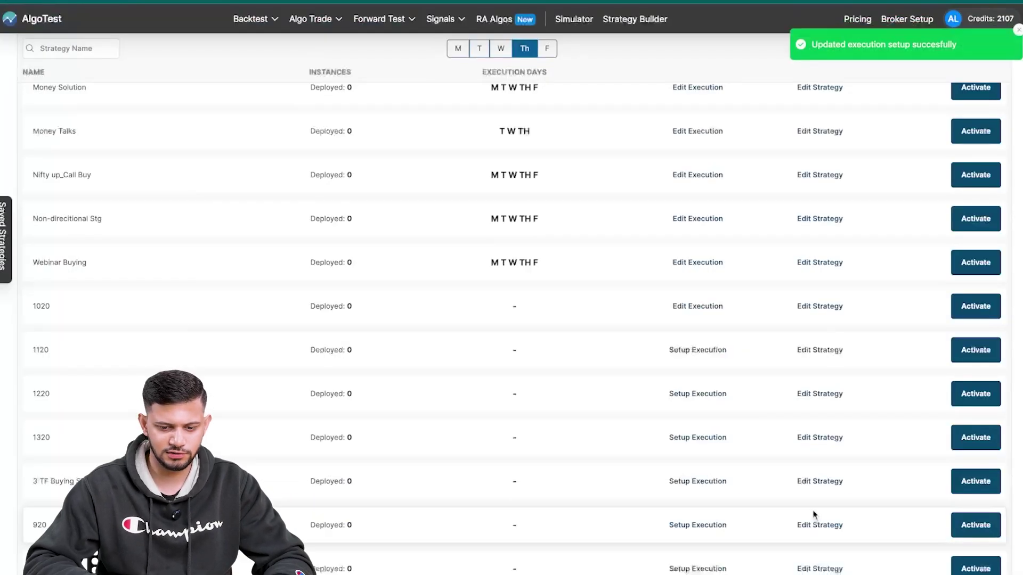
left_click(838, 308)
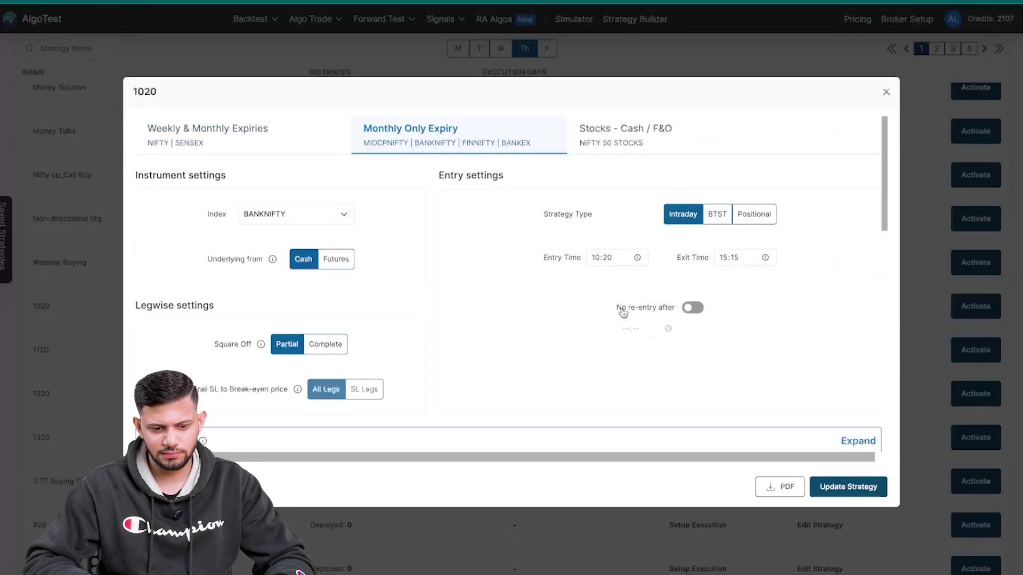
scroll(567, 333, "down", 5)
scroll(567, 333, "up", 5)
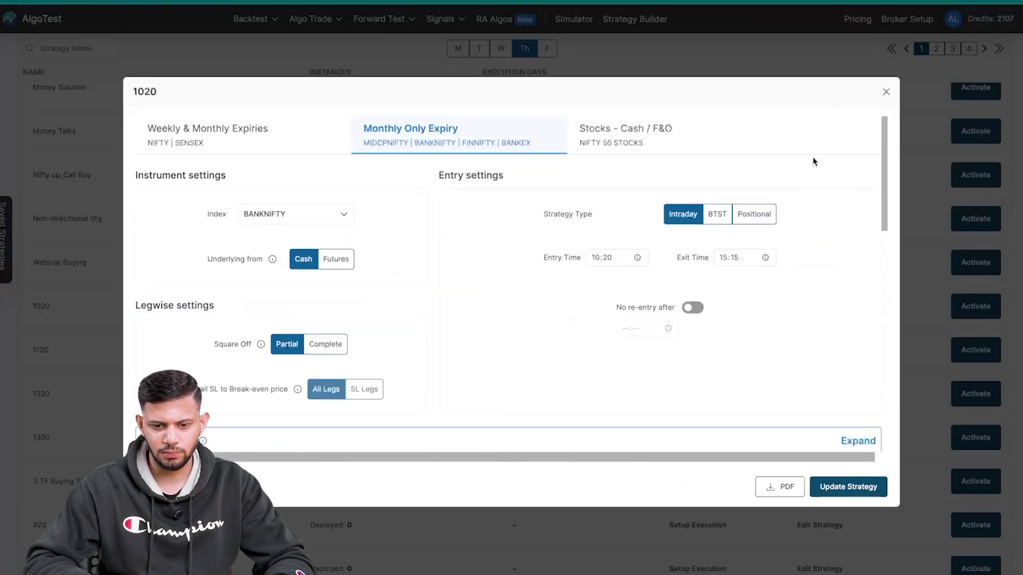
scroll(829, 256, "down", 10)
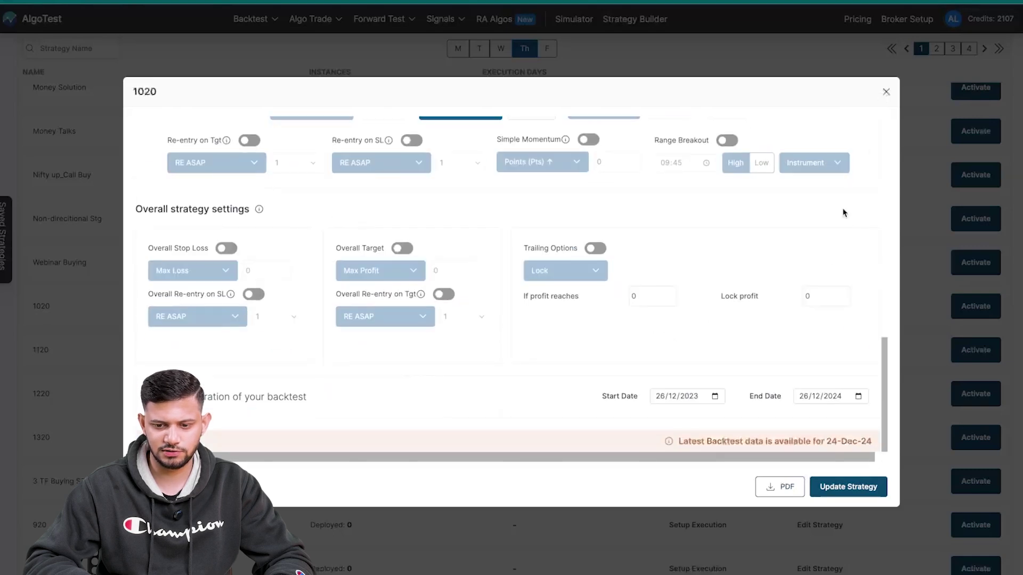
left_click(893, 78)
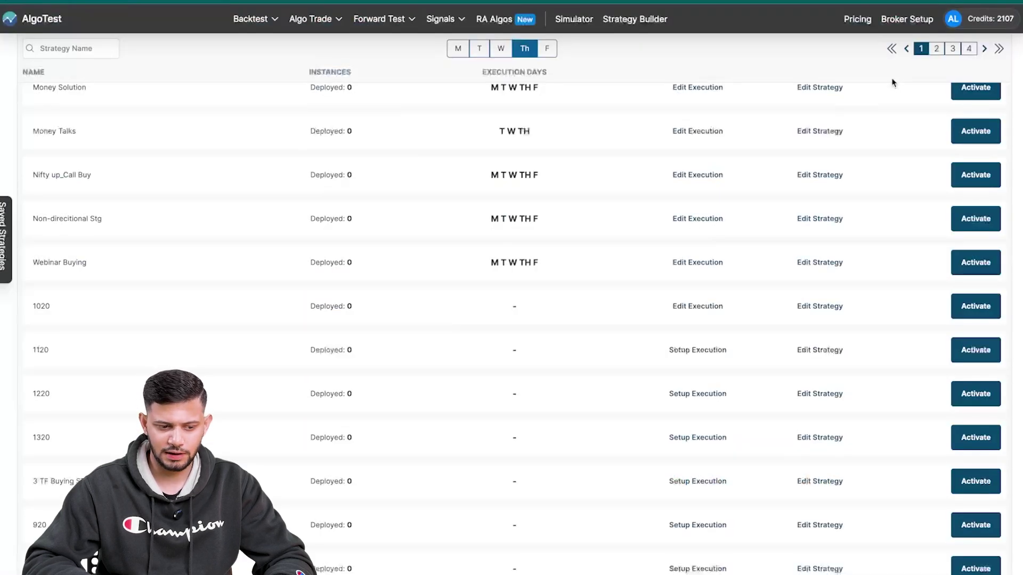
Go to the Positional/BTST Algo Trade page from the Algo Trade menu.
left_click(987, 314)
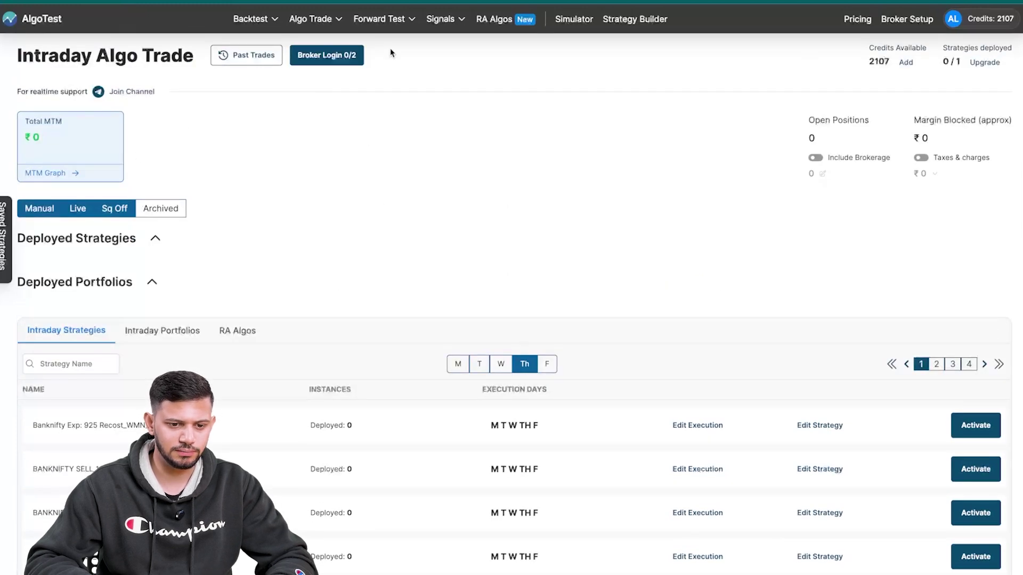
mouse_move(331, 21)
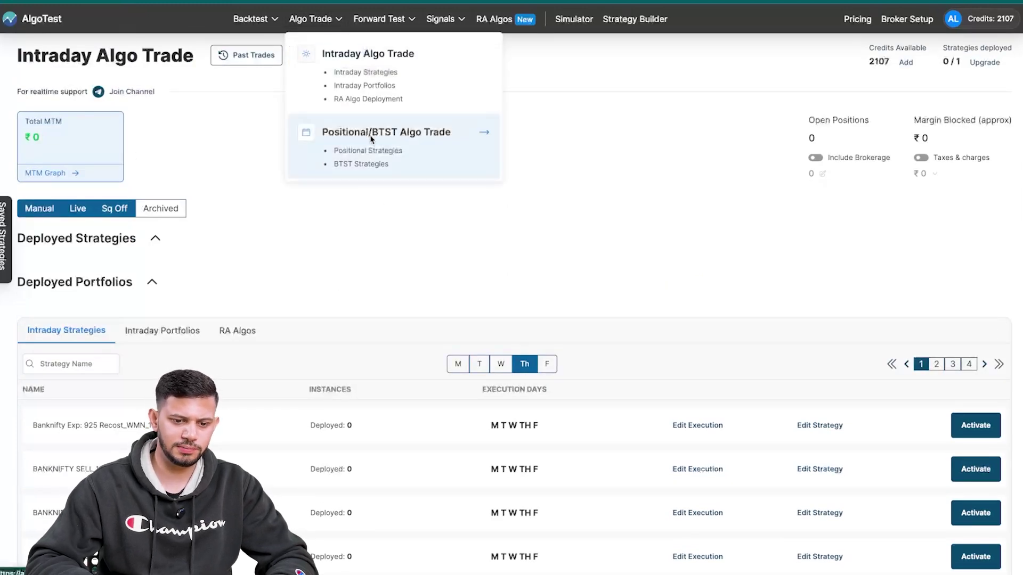
left_click(391, 143)
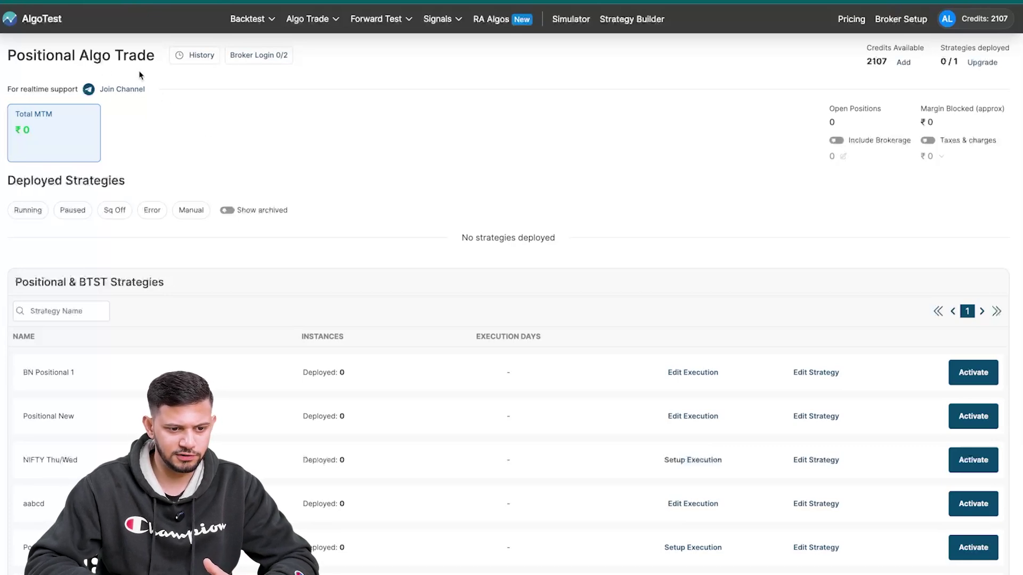
Check the positional trade History, then return to the Positional Algo Trade page.
left_click(200, 59)
left_click(21, 67)
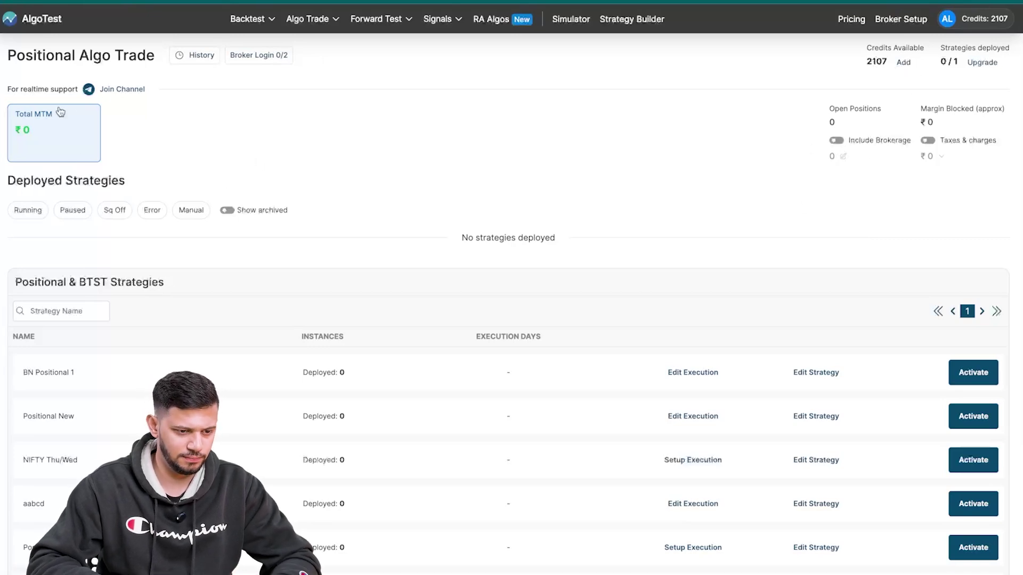
scroll(136, 300, "down", 1)
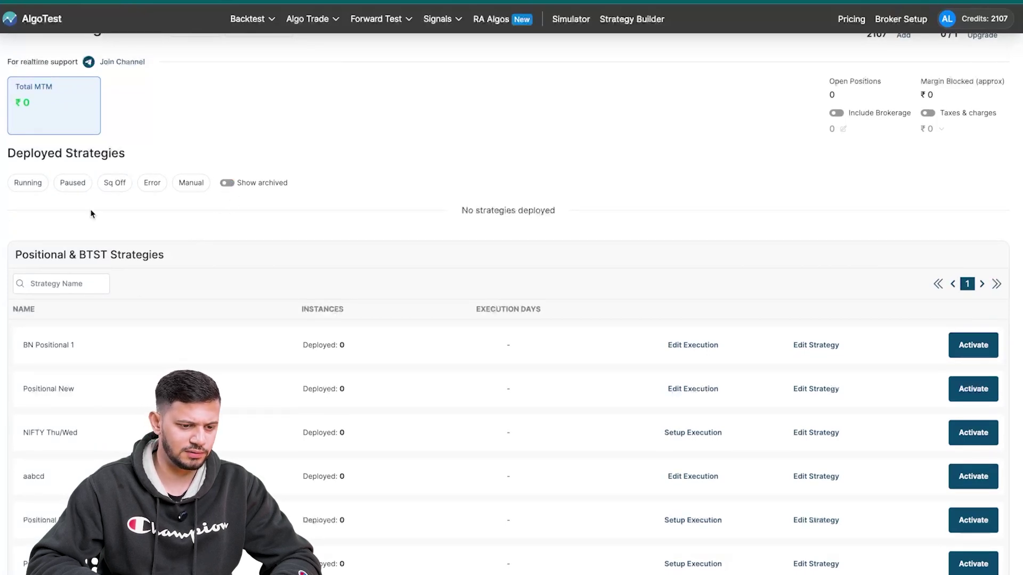
Toggle the Running, Paused and Sq Off filters off and browse down to NIFTY Thu/Wed.
left_click(31, 185)
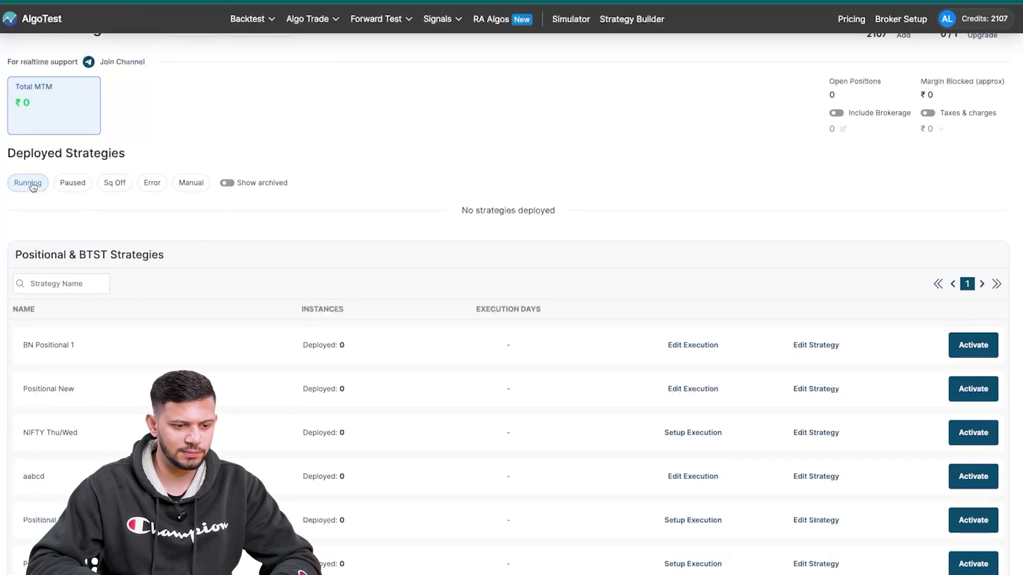
left_click(70, 187)
left_click(76, 186)
left_click(106, 187)
left_click(30, 186)
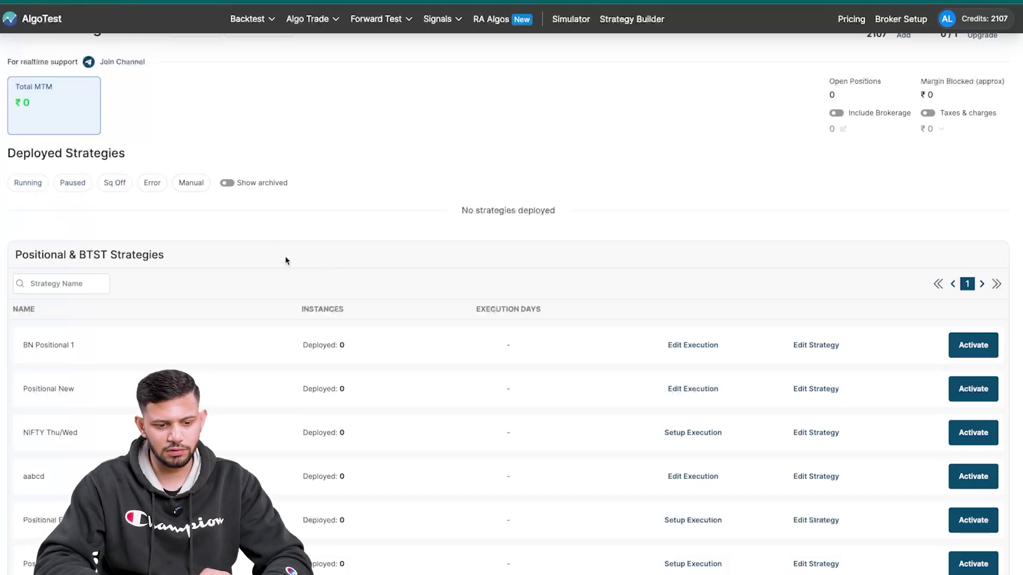
scroll(326, 168, "down", 1)
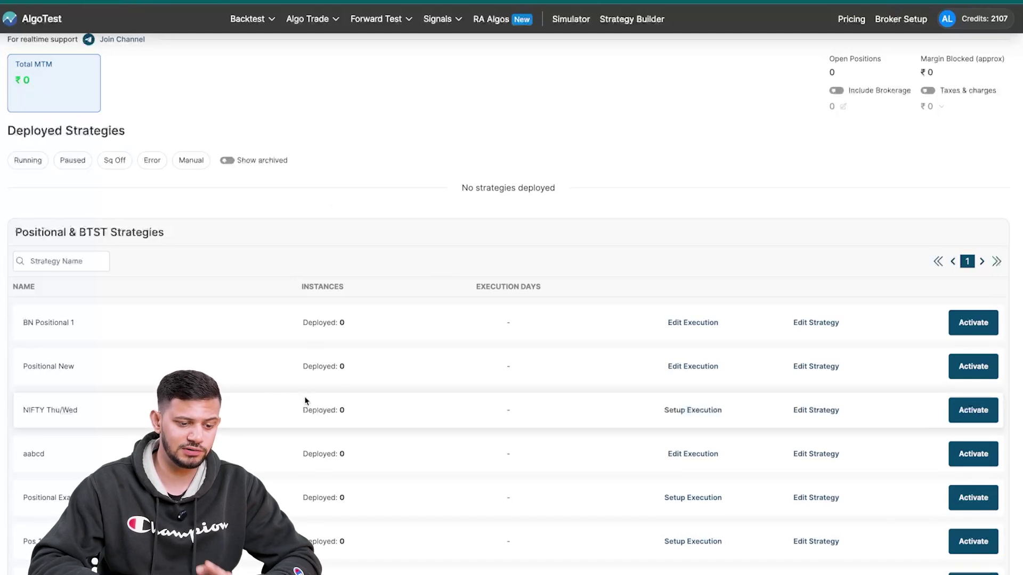
scroll(305, 400, "down", 2)
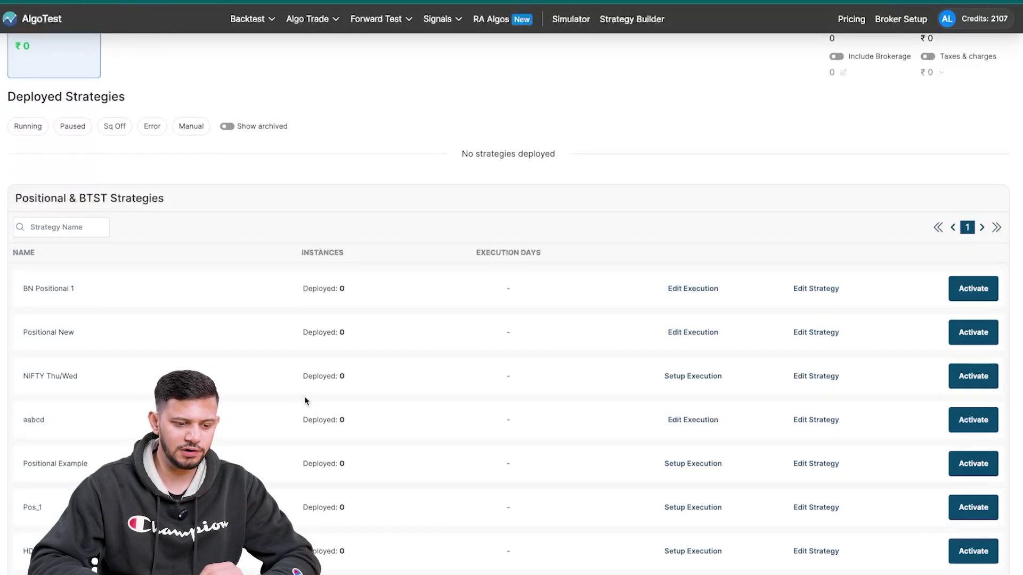
scroll(305, 400, "down", 4)
scroll(304, 399, "up", 5)
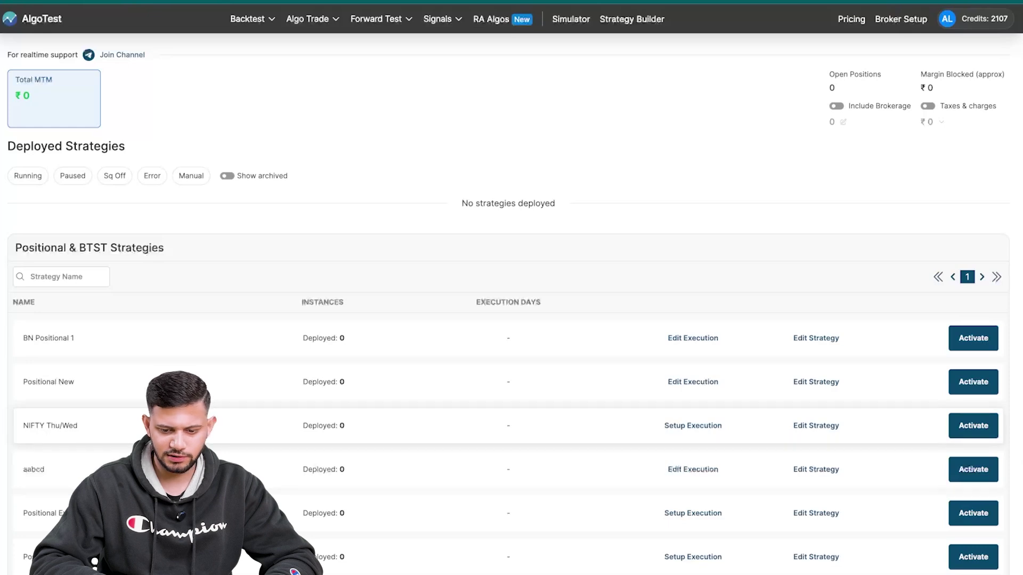
Save the NIFTY Thu/Wed execution settings, then review that strategy and close it.
left_click(693, 426)
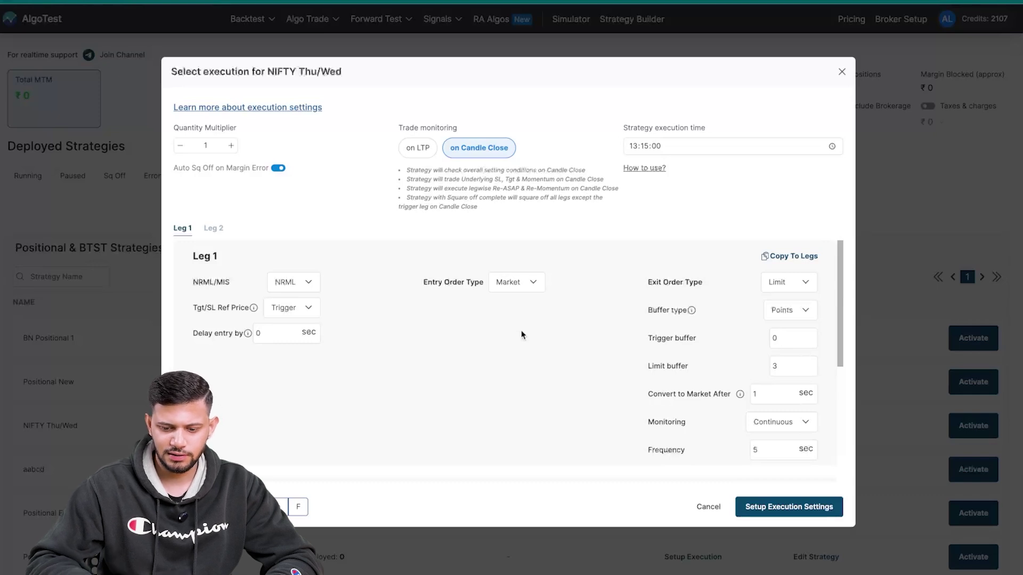
left_click(777, 504)
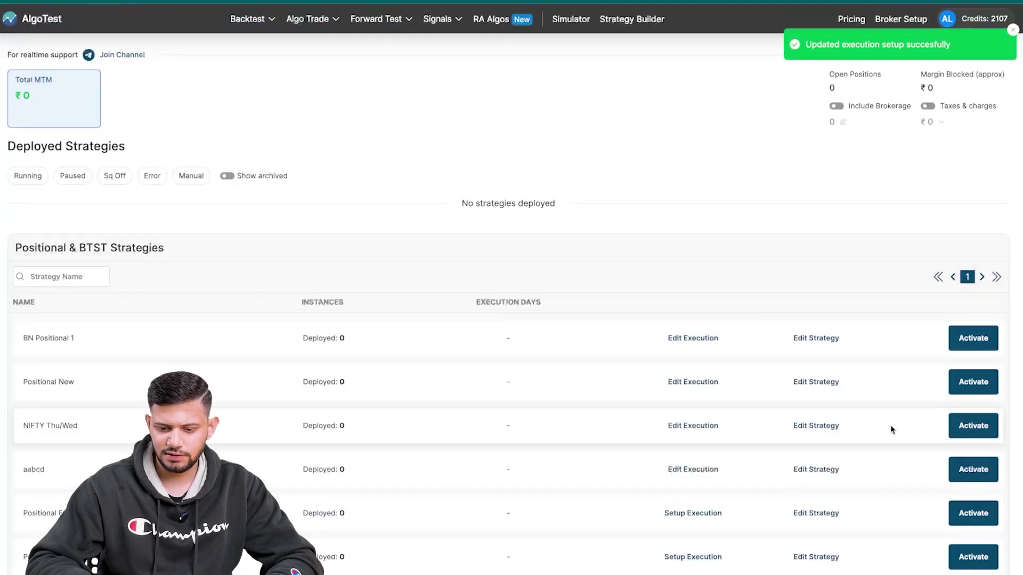
left_click(825, 426)
scroll(698, 251, "down", 3)
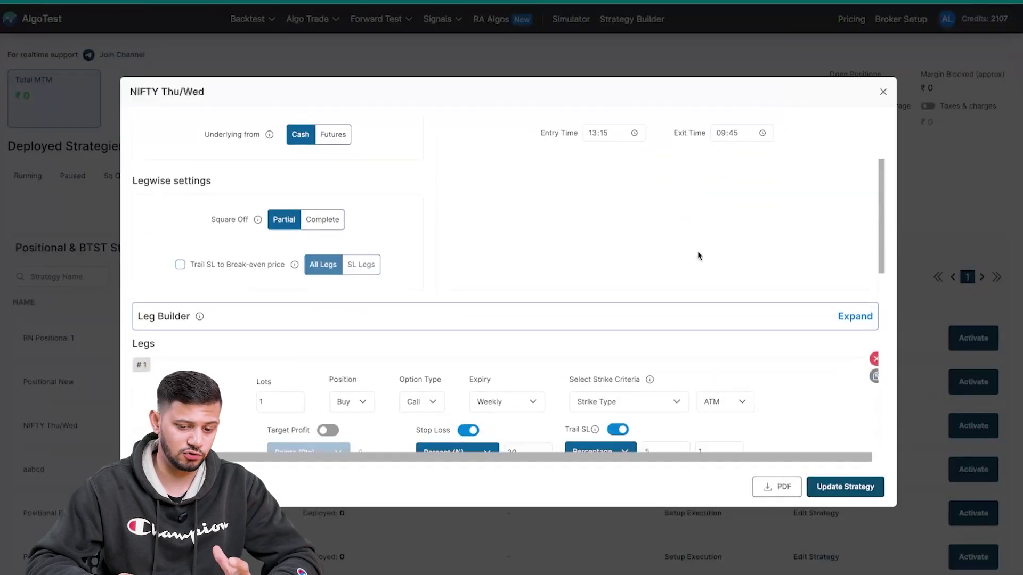
scroll(698, 251, "down", 7)
scroll(698, 251, "down", 2)
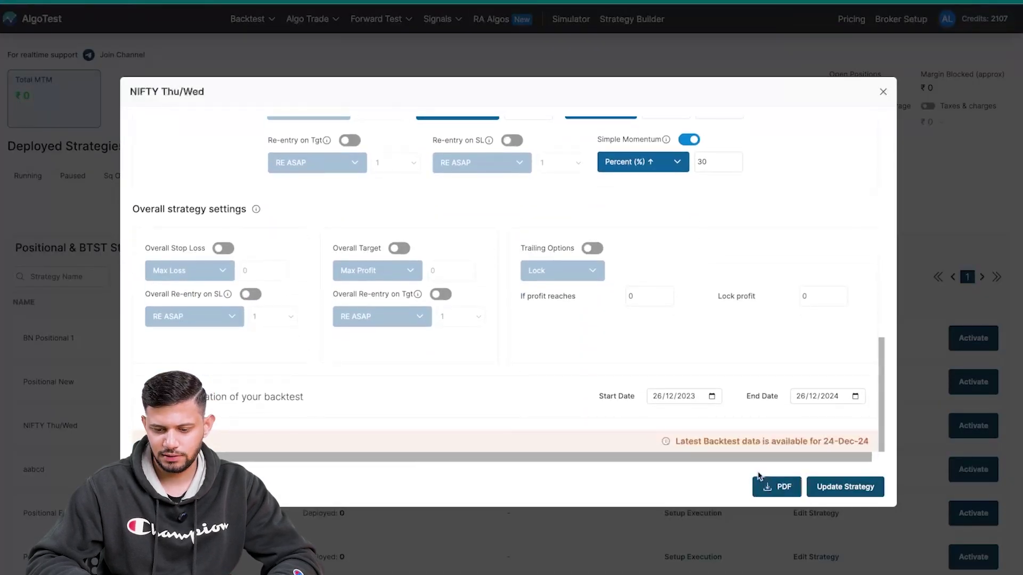
key("Escape")
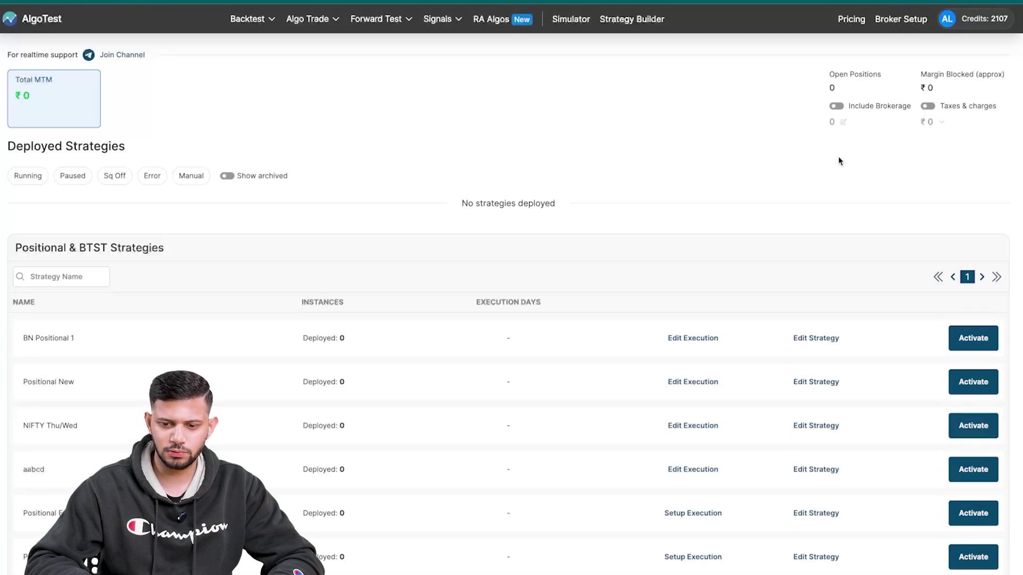
scroll(839, 159, "up", 1)
Include brokerage in profit and loss, leaving the brokerage rate at ₹0 per order.
left_click(837, 142)
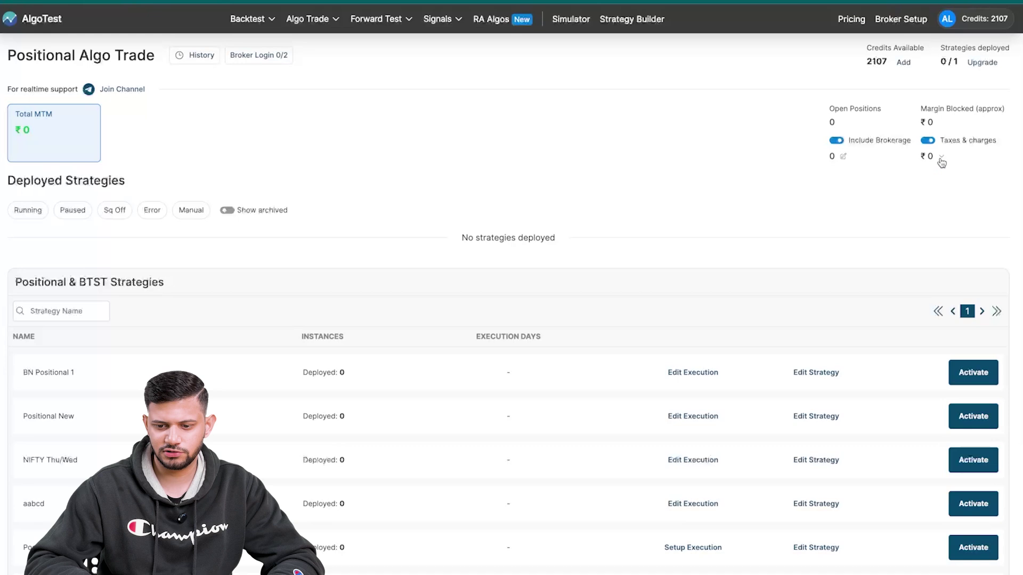
left_click(844, 157)
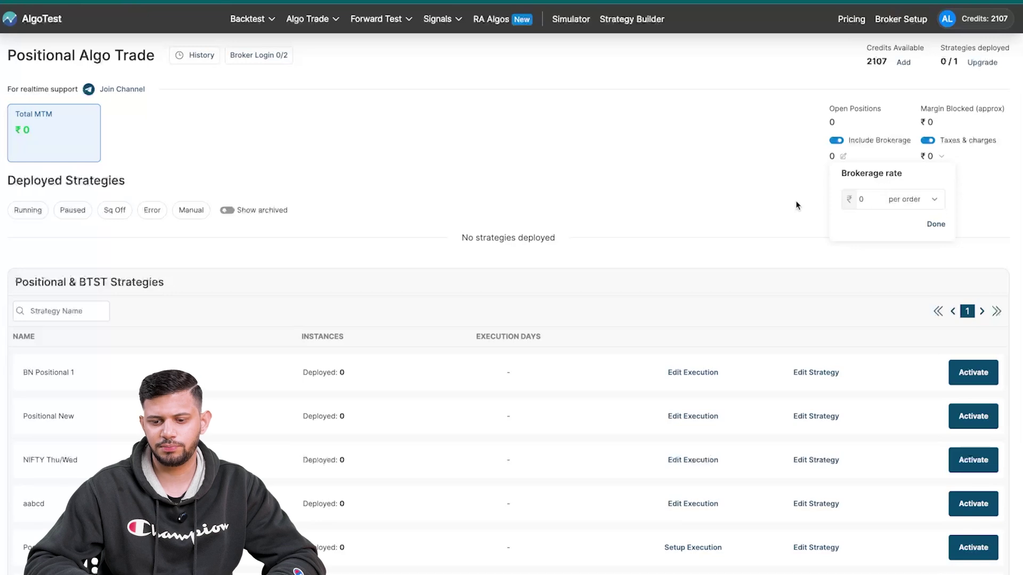
left_click(909, 202)
left_click(776, 185)
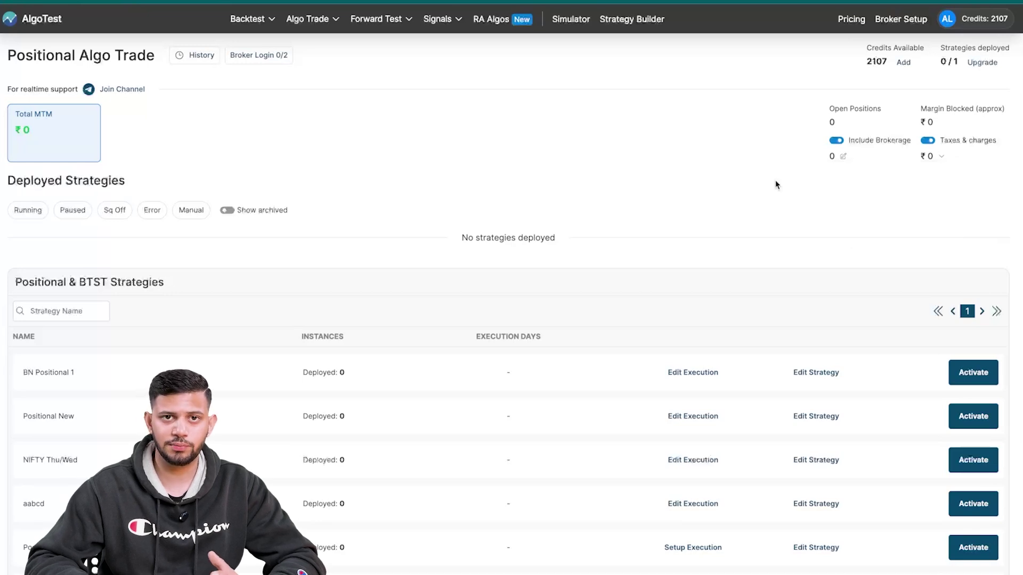
Switch back to the Intraday Algo Trade page through the Algo Trade menu.
left_click(342, 26)
left_click(332, 54)
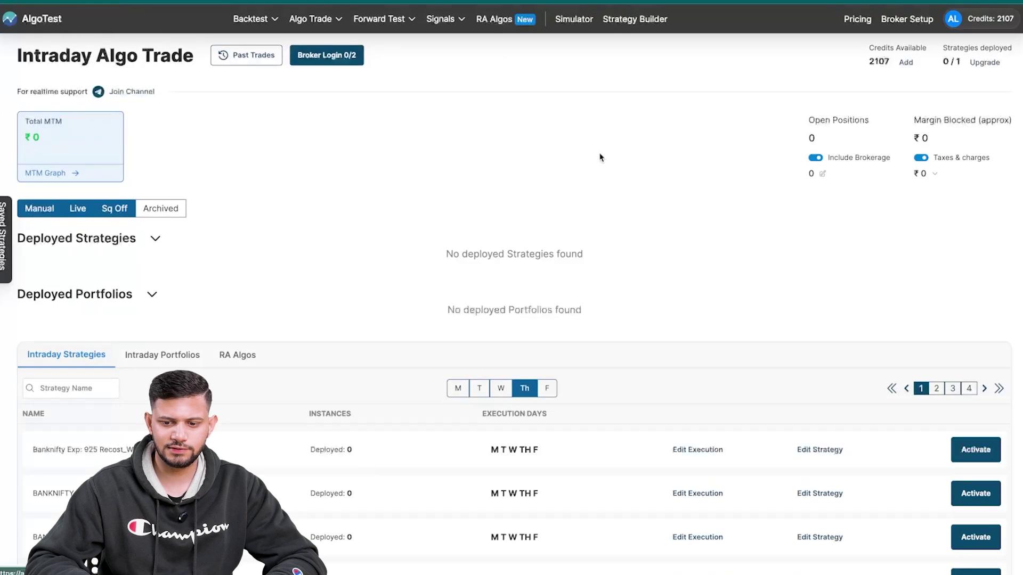